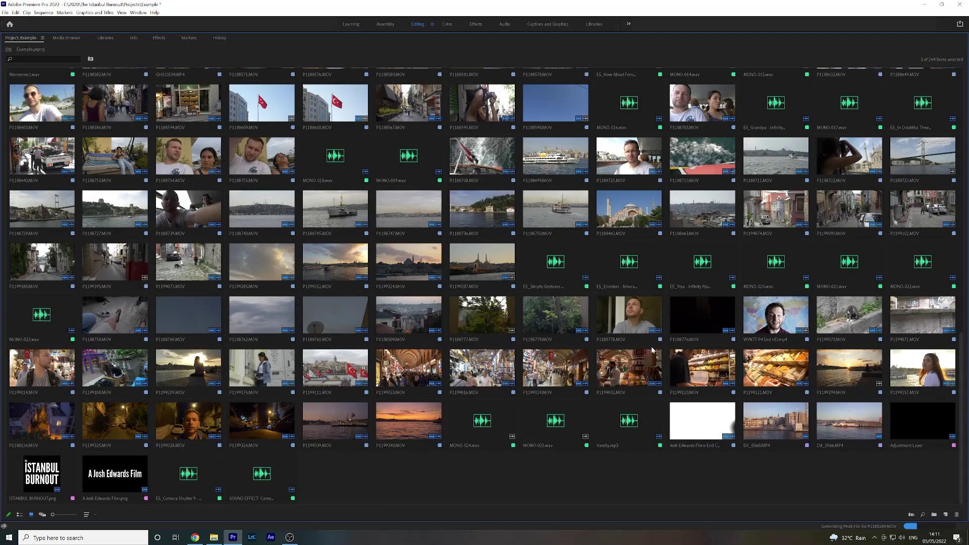
Scroll through the cluttered example Project panel, then bring up the episode's folder in File Explorer
scroll(632, 374, "up", 10)
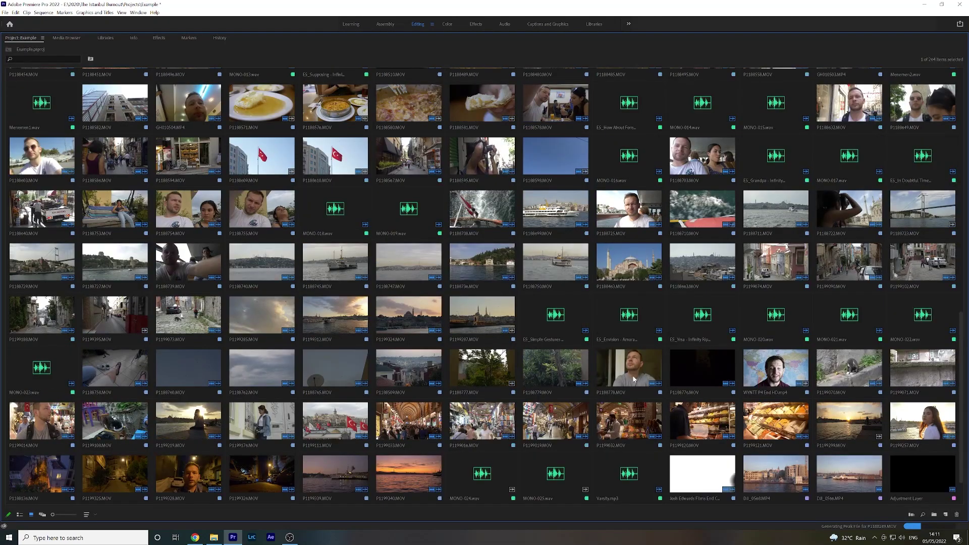
scroll(634, 380, "up", 5)
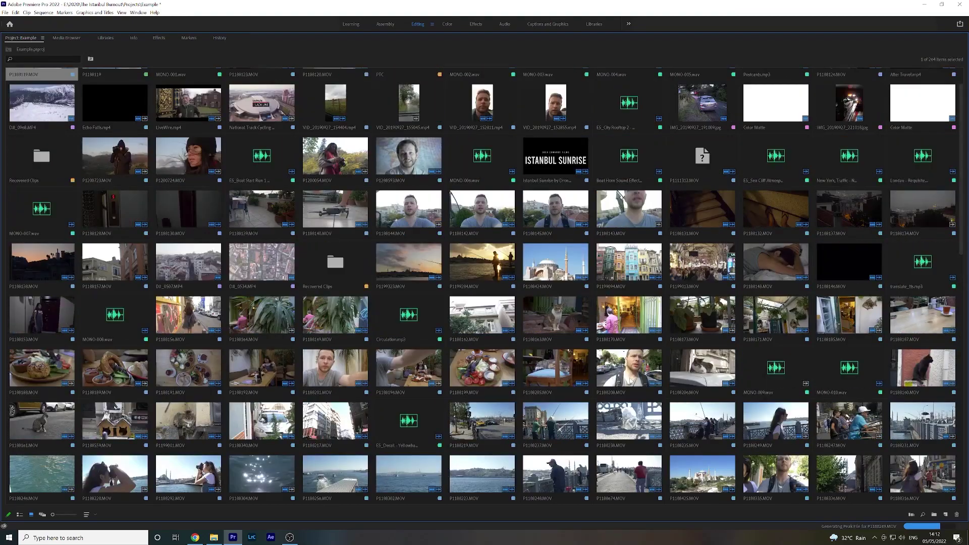
scroll(624, 384, "down", 15)
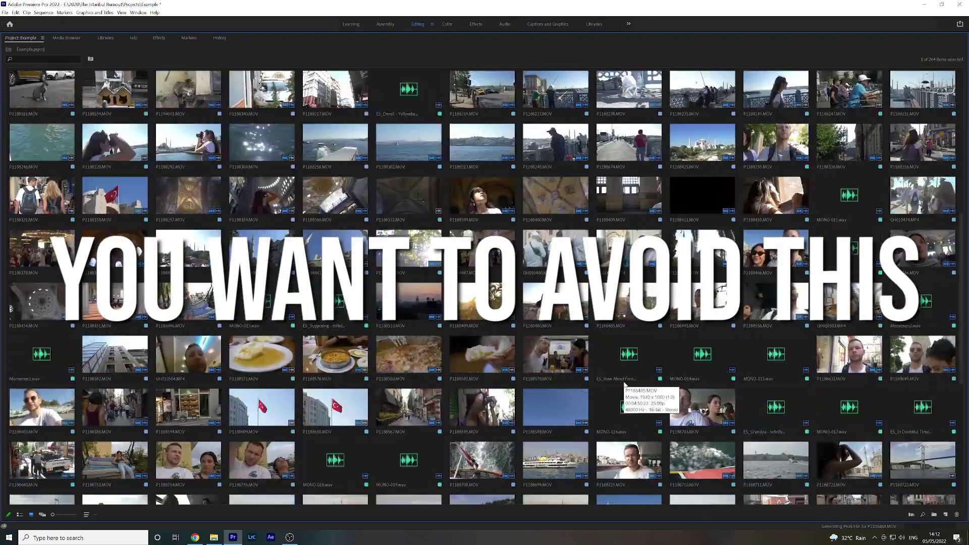
scroll(624, 384, "down", 2)
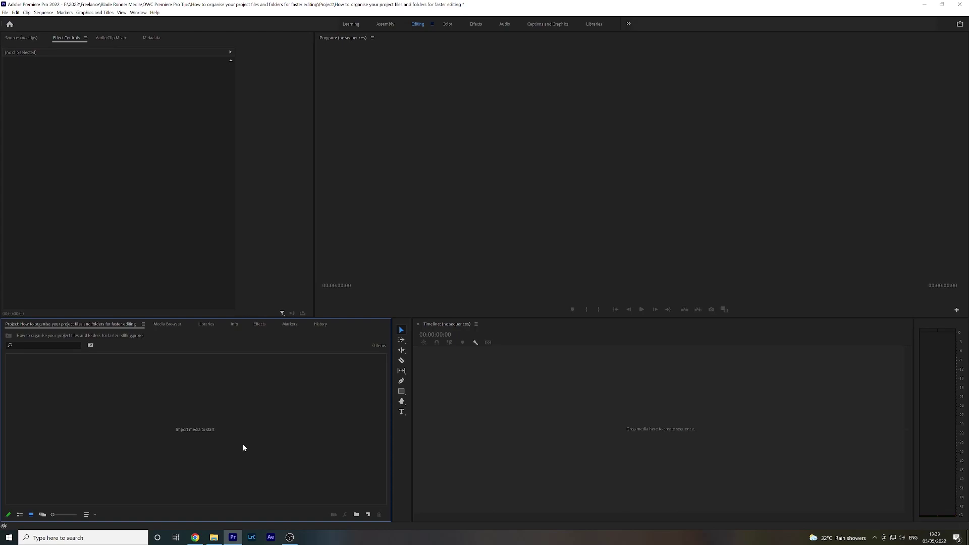
left_click(214, 537)
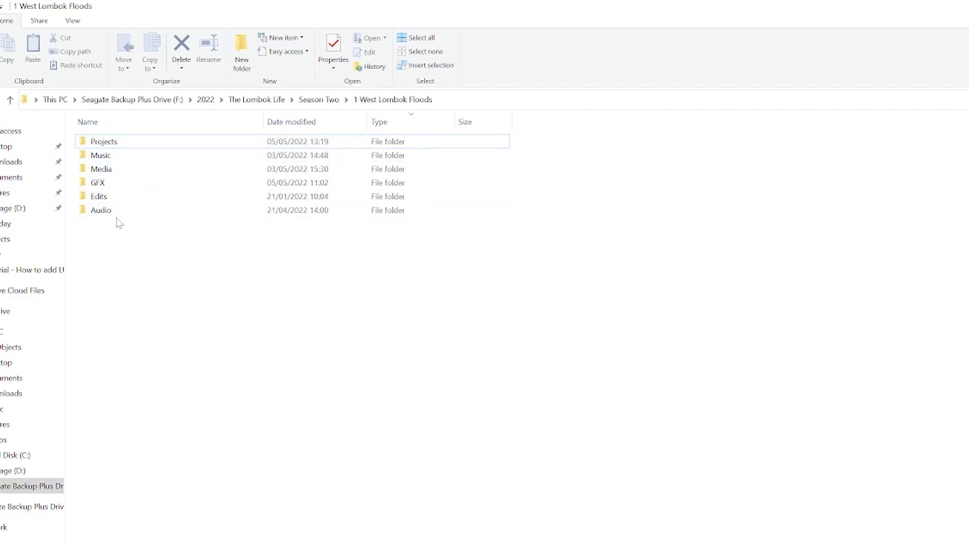
Browse the Media and Projects subfolders of 1 West Lombok Floods
left_click(130, 173)
double_click(130, 173)
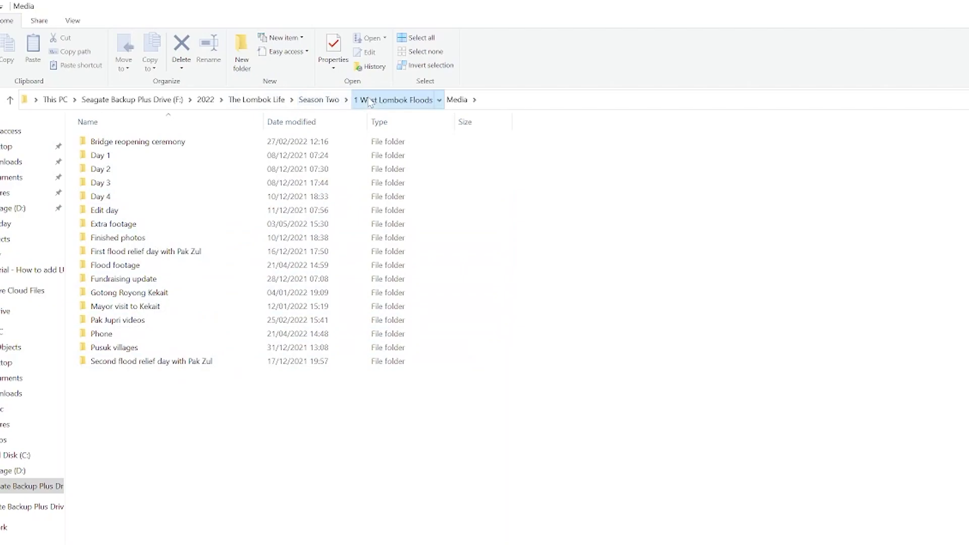
left_click(394, 99)
double_click(126, 145)
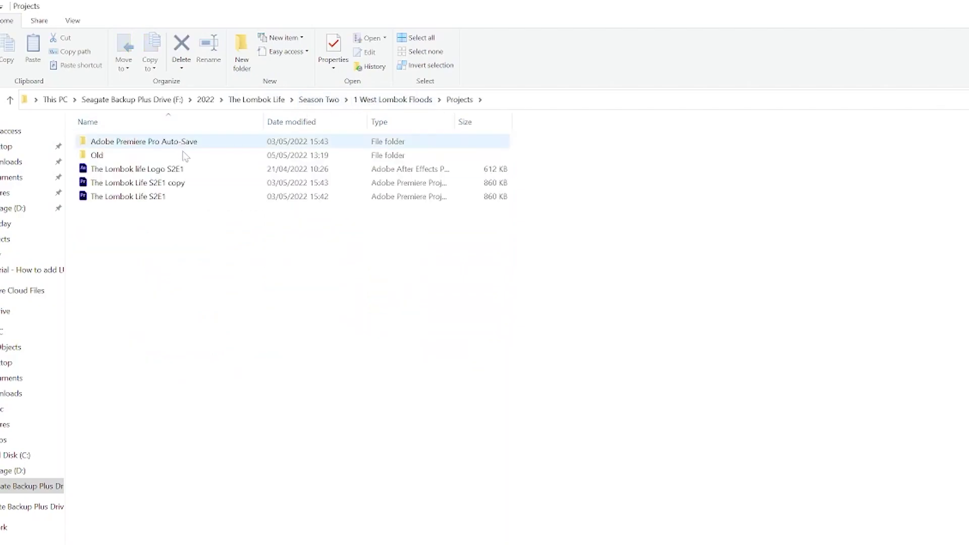
left_click(377, 102)
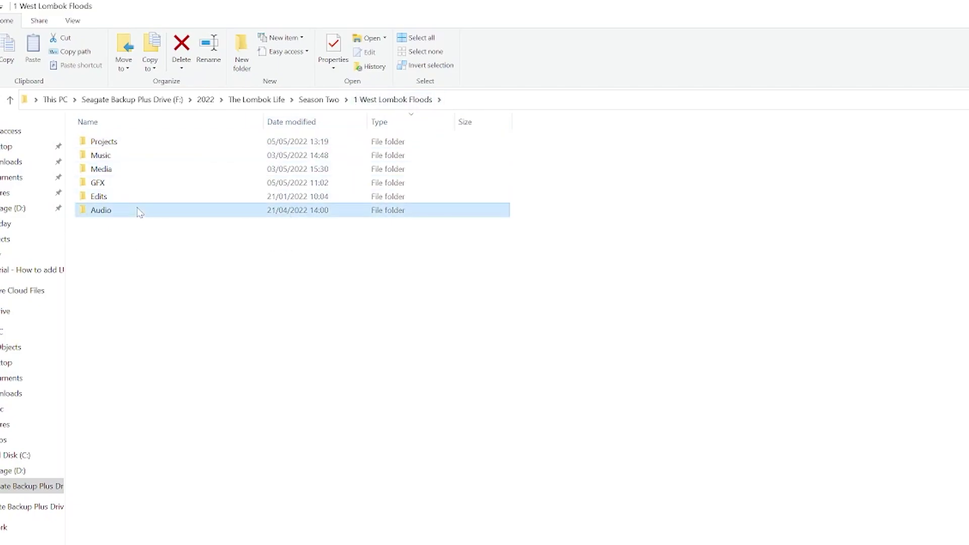
Open Audio > S2E1 to show its Narration folder, then select and deselect all six subfolders
double_click(139, 210)
left_click(130, 175)
double_click(130, 175)
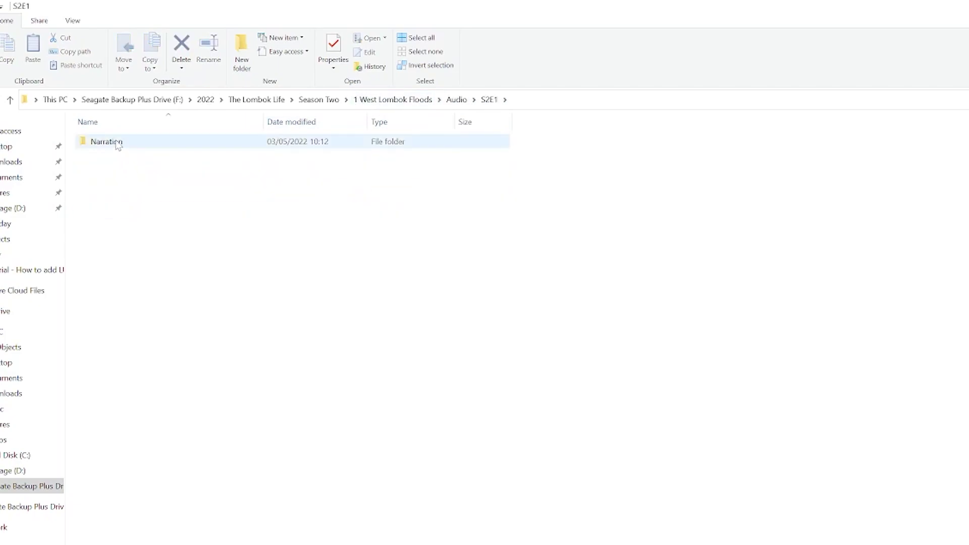
left_click(399, 103)
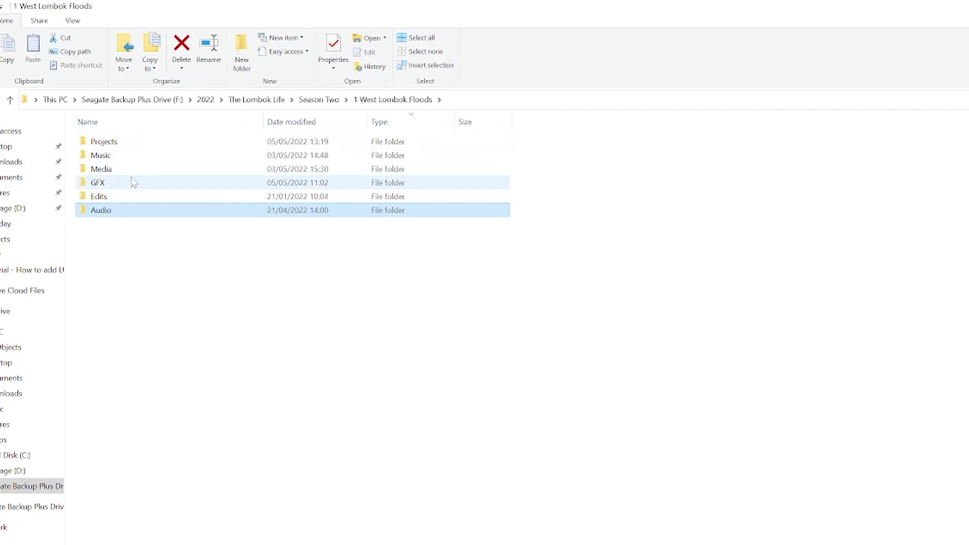
left_click_drag(168, 240, 112, 141)
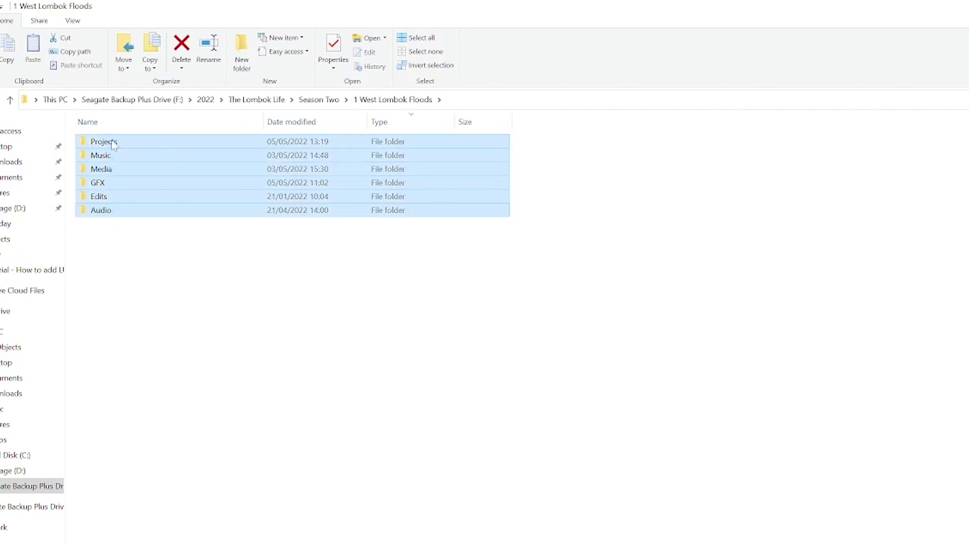
left_click(201, 273)
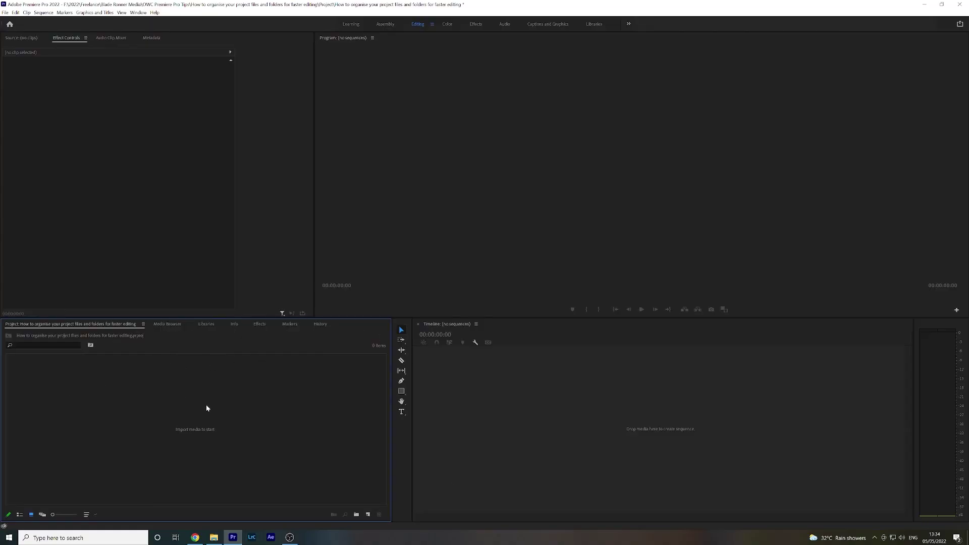
Maximise the Project panel, create a bin named Media and open it
key("grave")
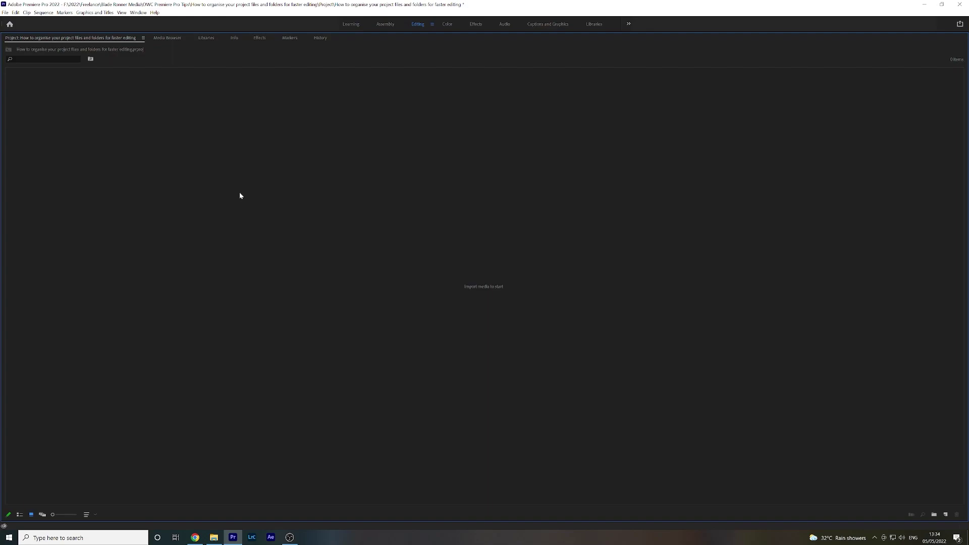
right_click(282, 177)
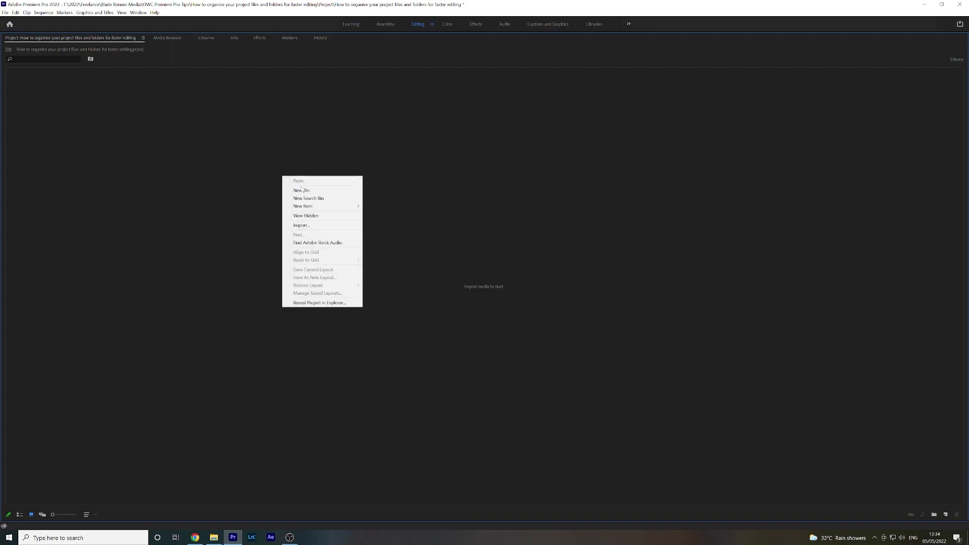
left_click(302, 191)
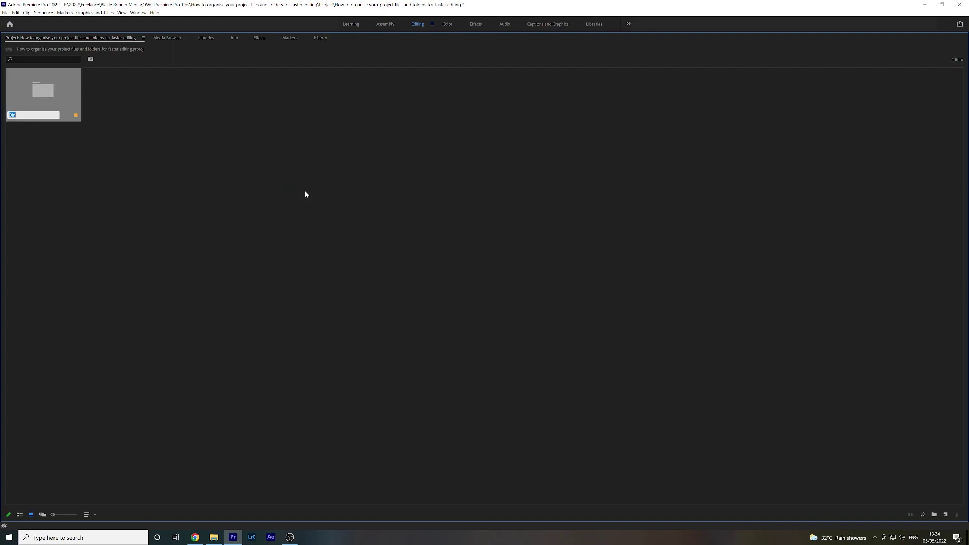
type("Media")
key("Return")
double_click(51, 86)
Inside Media, create three bins named GH5, Drone and GoPro
right_click(126, 155)
left_click(163, 171)
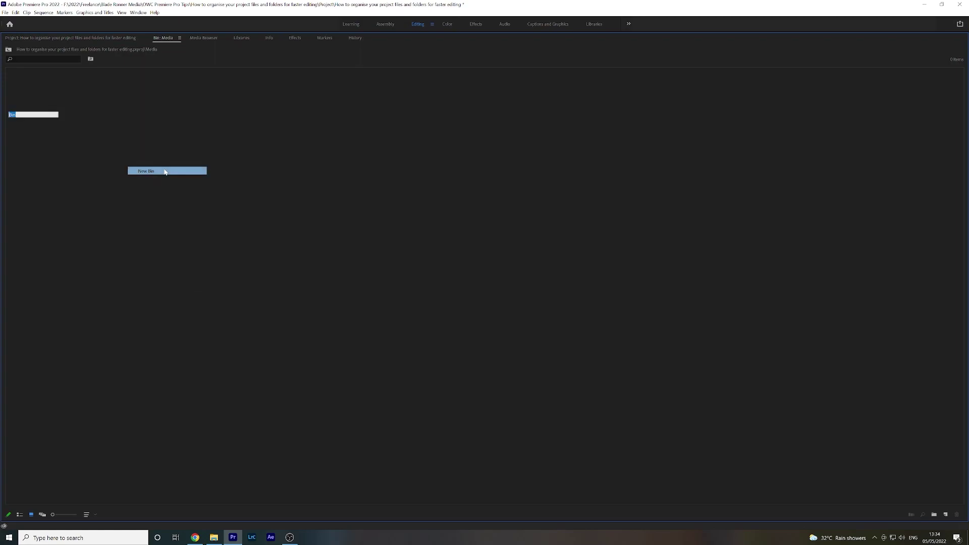
type("C")
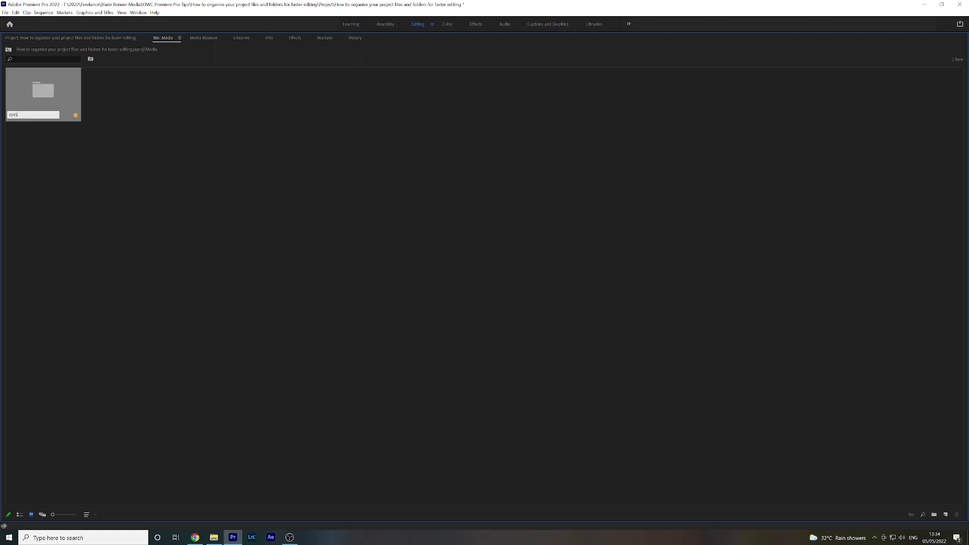
right_click(164, 169)
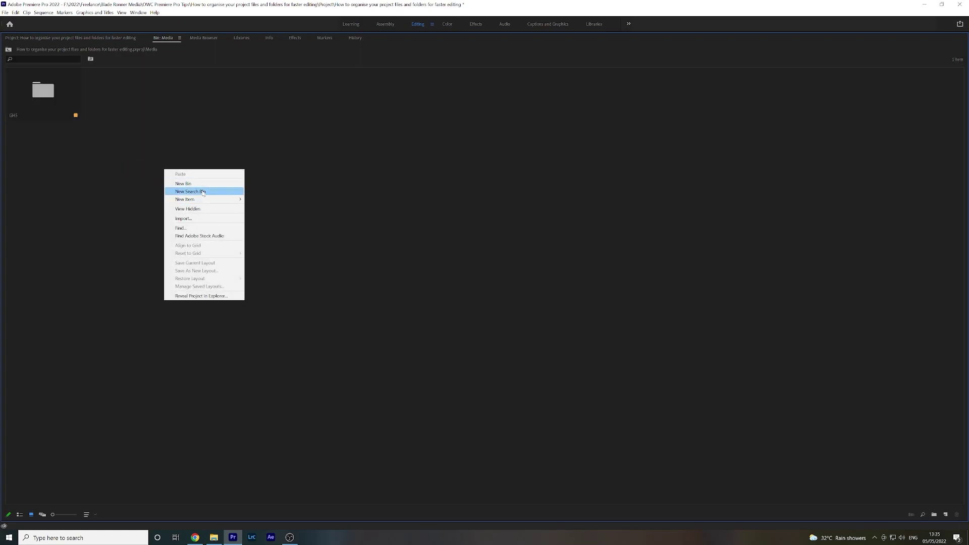
left_click(200, 186)
type("Drone")
key("Tab")
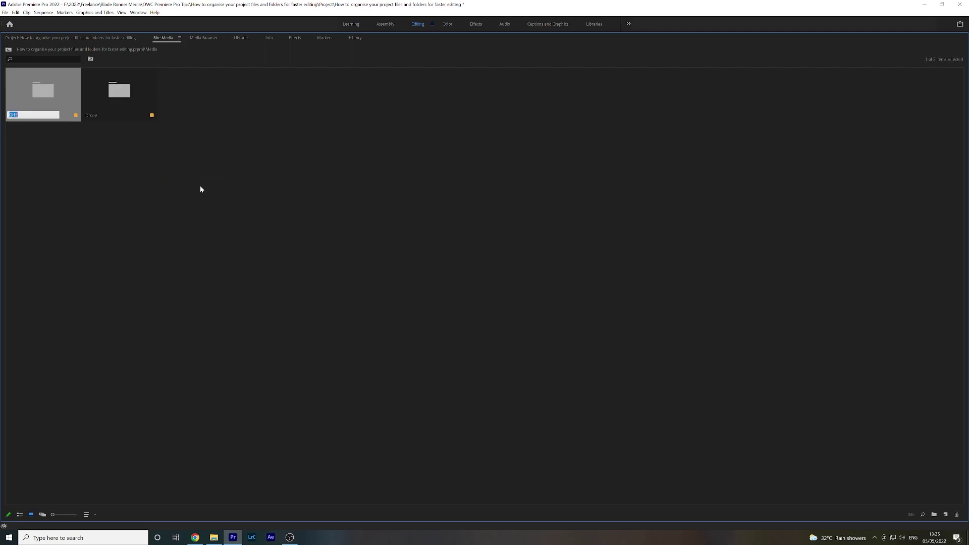
right_click(200, 185)
left_click(244, 202)
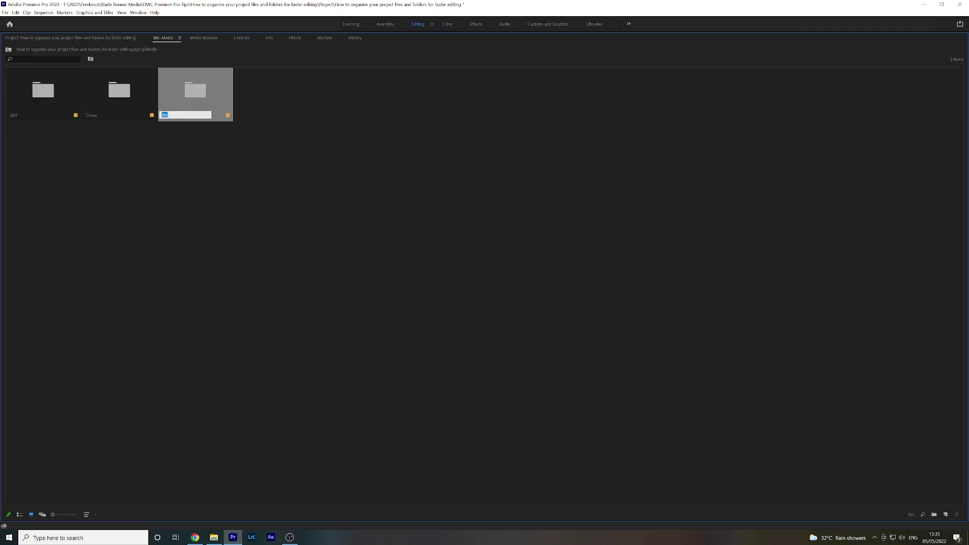
type("GoPro")
key("Tab")
left_click(211, 193)
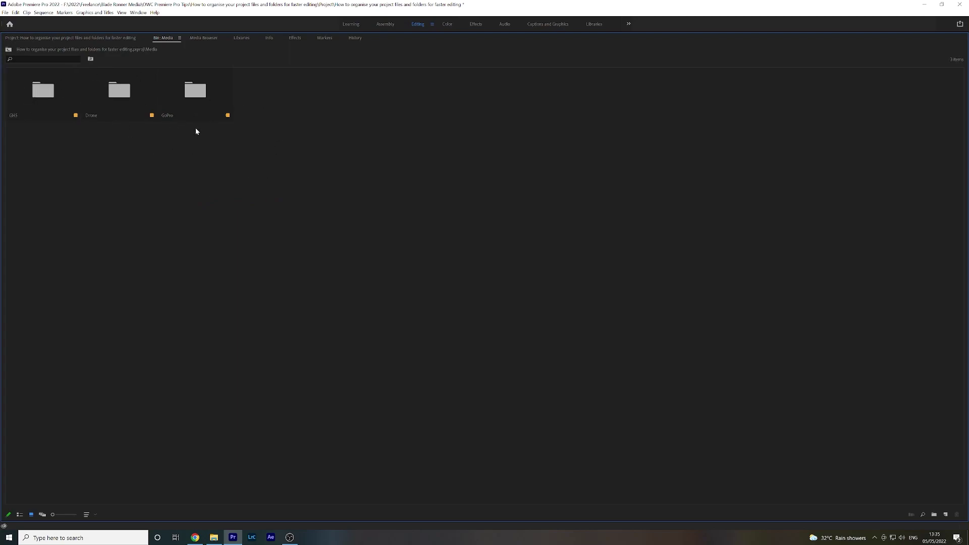
At the project's top level, add bins named Sequence and Music beside Media
left_click(8, 49)
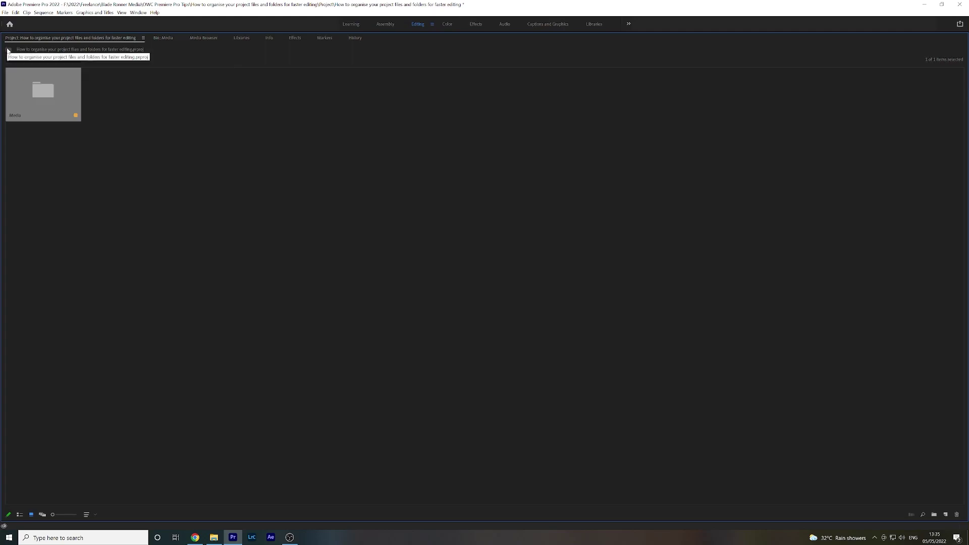
right_click(120, 104)
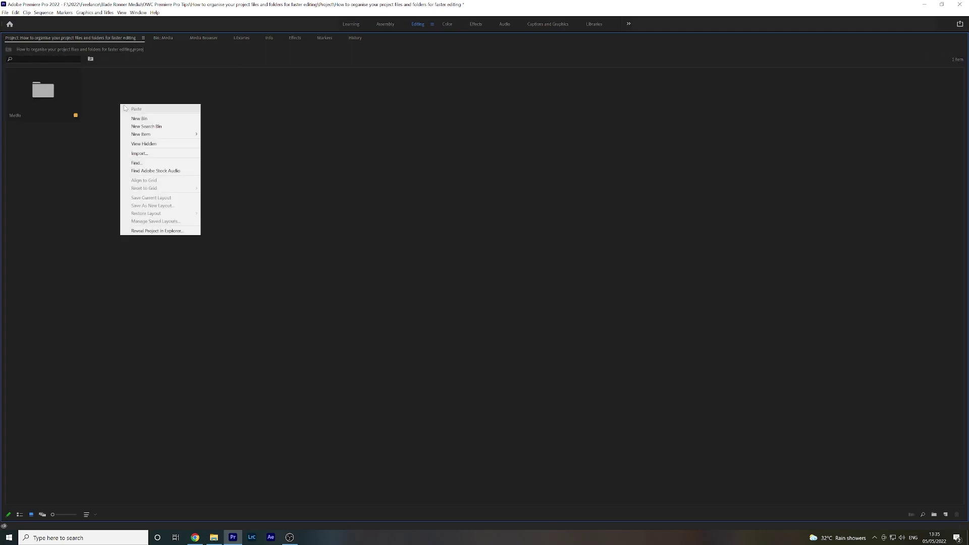
left_click(140, 118)
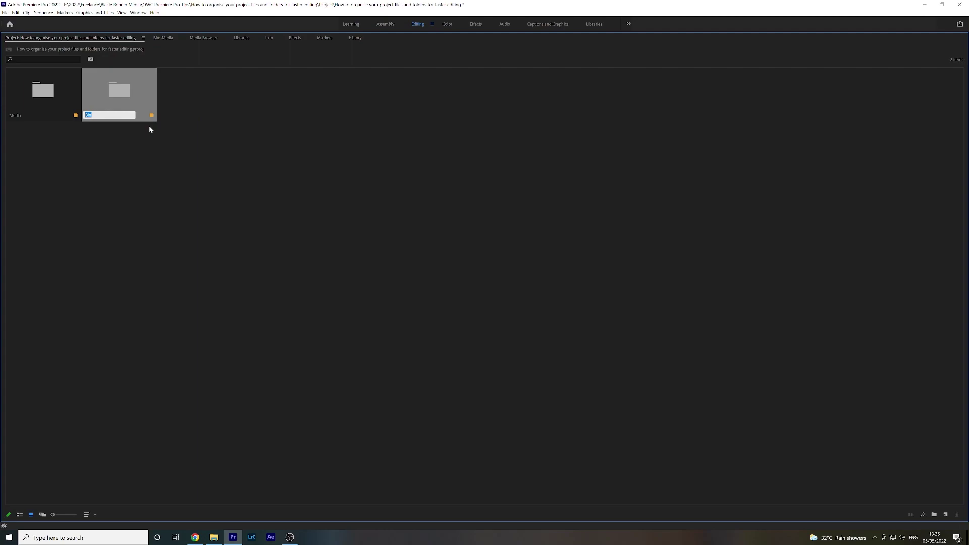
type("Sequence")
key("Return")
left_click(99, 88)
right_click(228, 144)
left_click(260, 157)
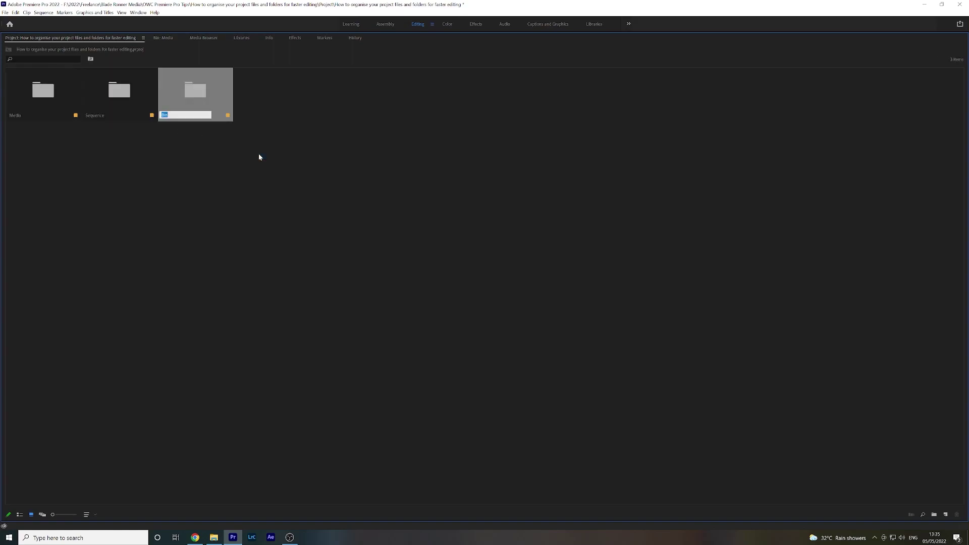
type("Music")
key("Tab")
Add Audio and GFX bins, then restore the normal editing layout
right_click(271, 153)
left_click(302, 166)
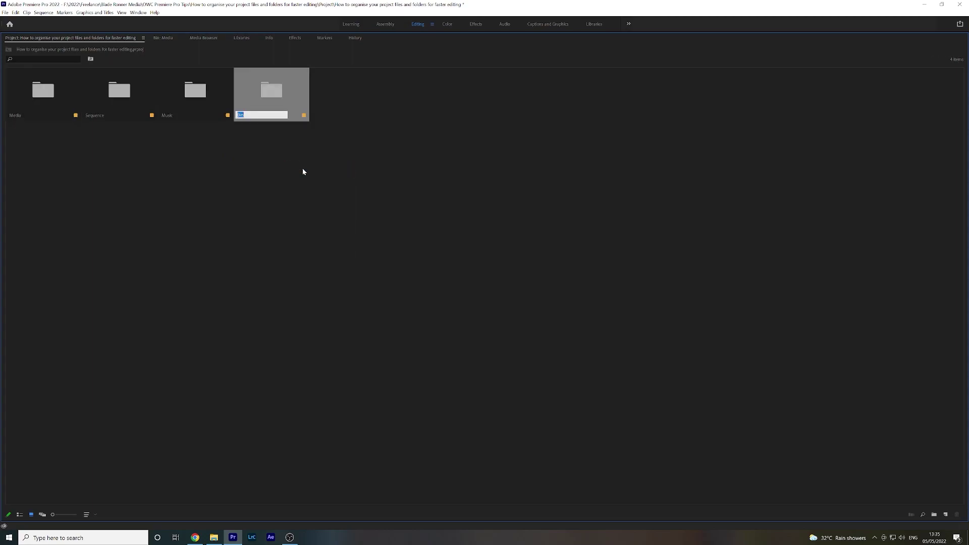
type("Audio")
key("Tab")
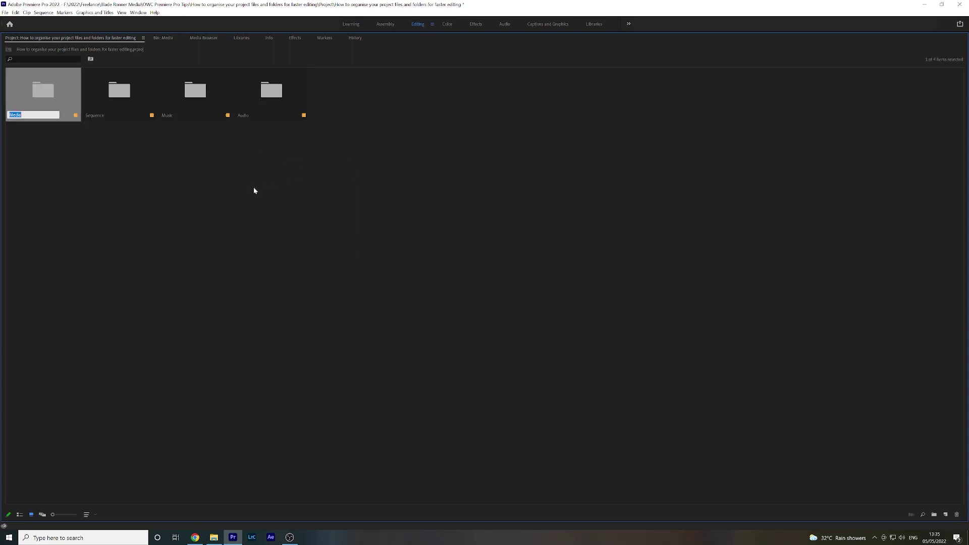
right_click(254, 189)
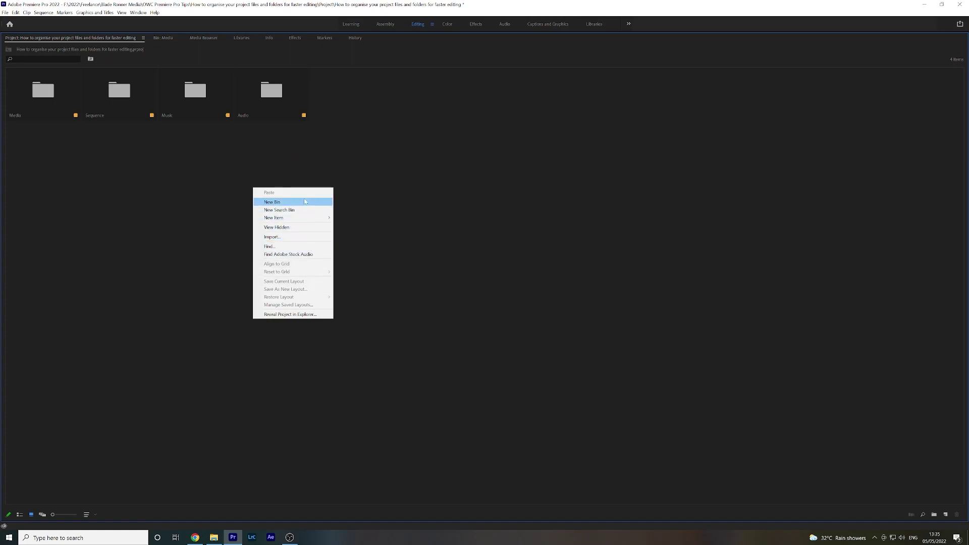
left_click(305, 201)
type("C")
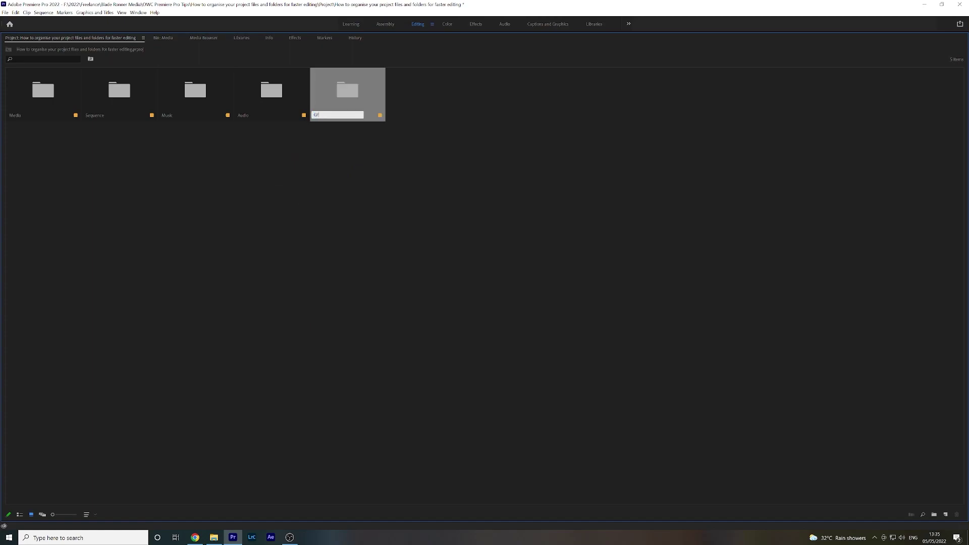
left_click(334, 246)
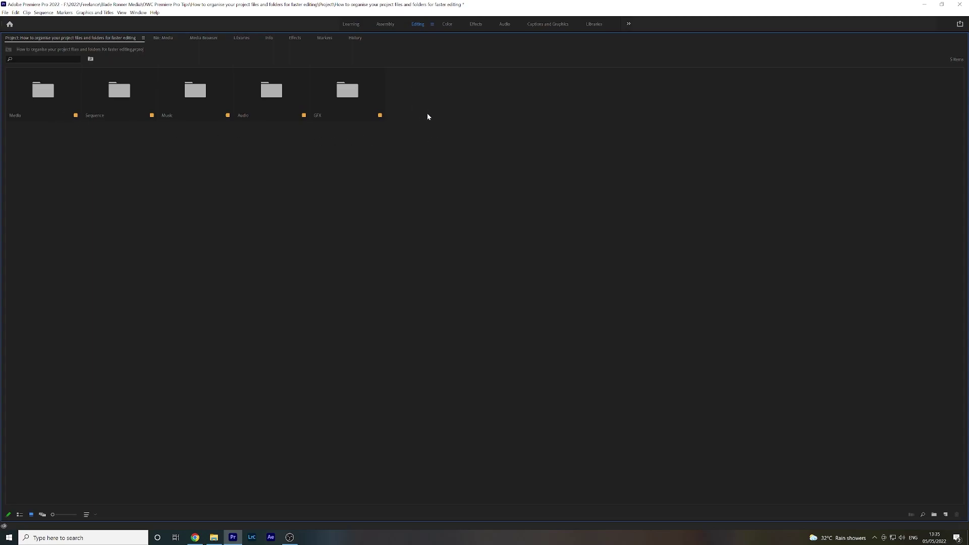
key("grave")
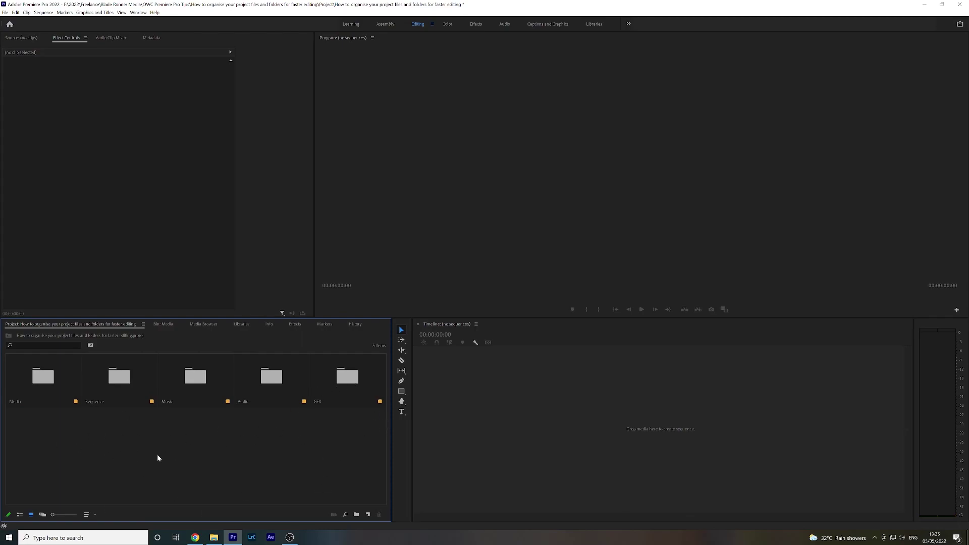
left_click(65, 377)
double_click(65, 376)
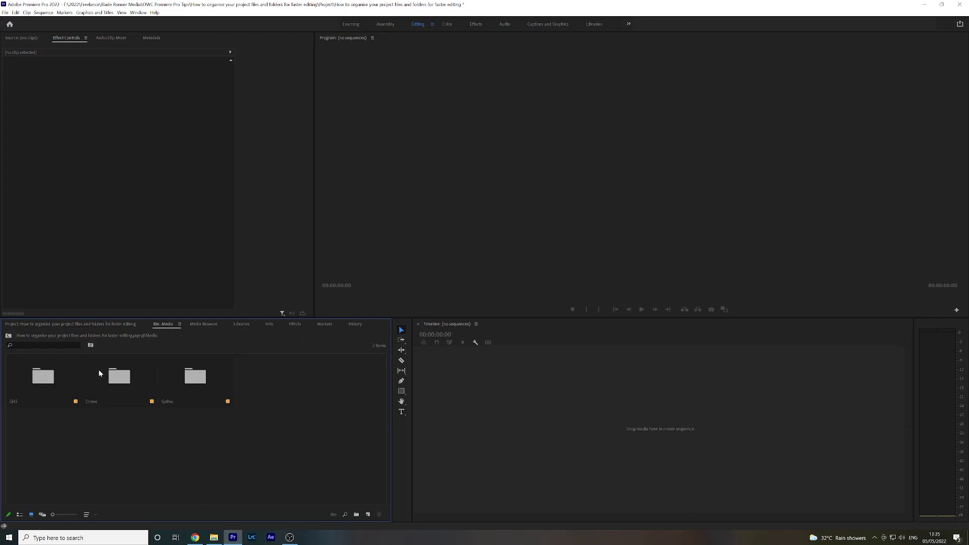
left_click(9, 336)
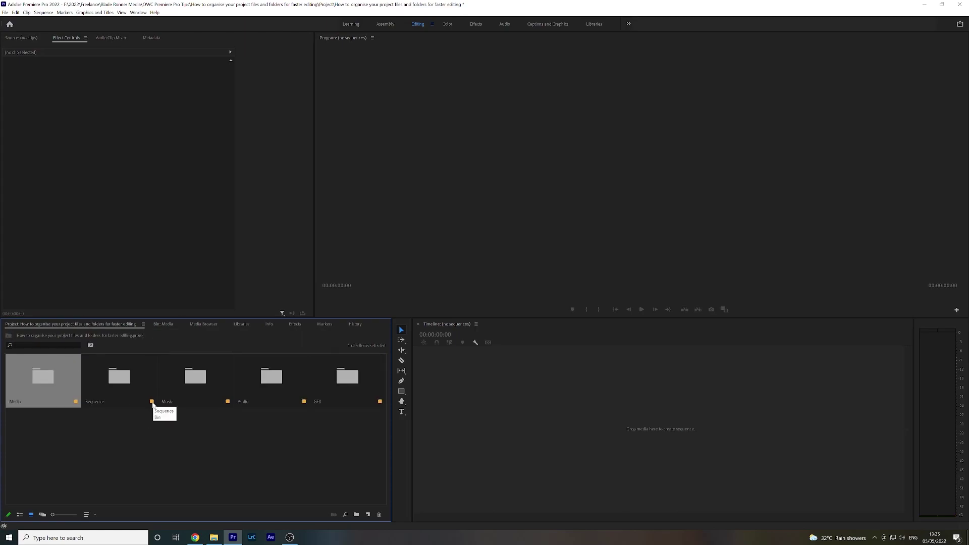
double_click(151, 402)
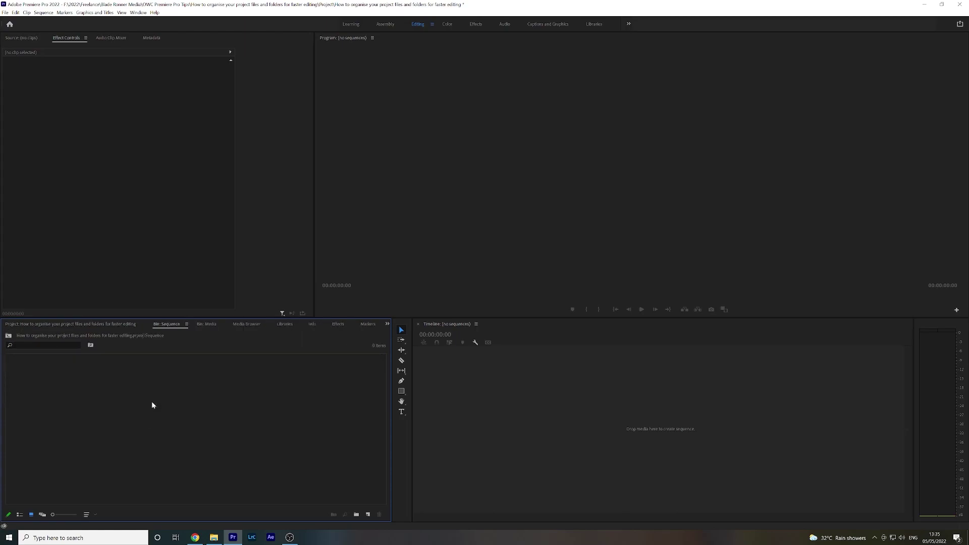
left_click(8, 336)
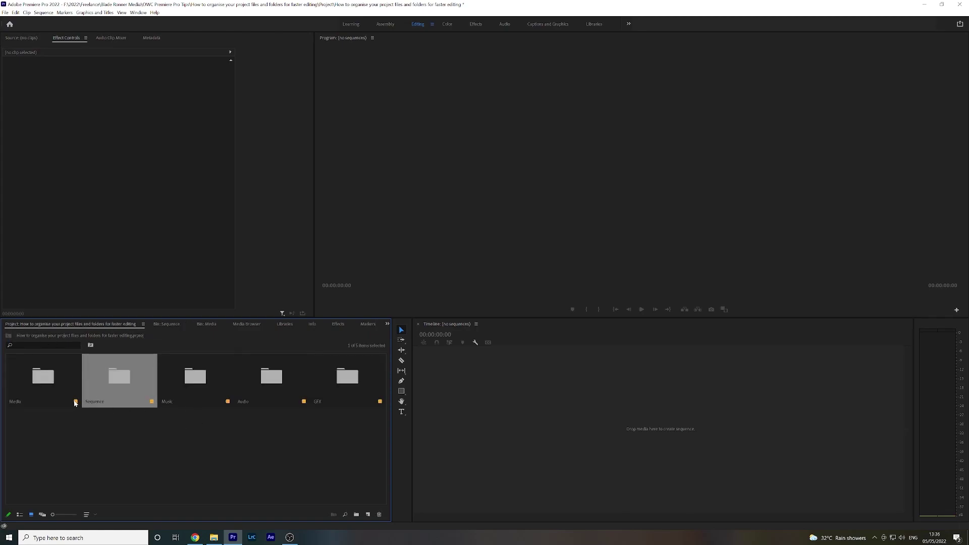
Label the Sequence bin Caribbean and the Music bin purple
right_click(152, 400)
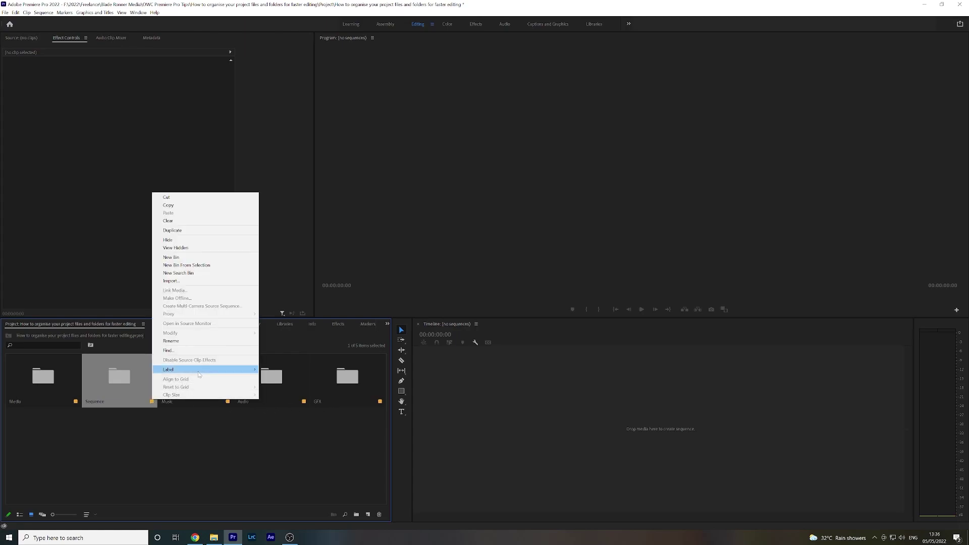
mouse_move(201, 372)
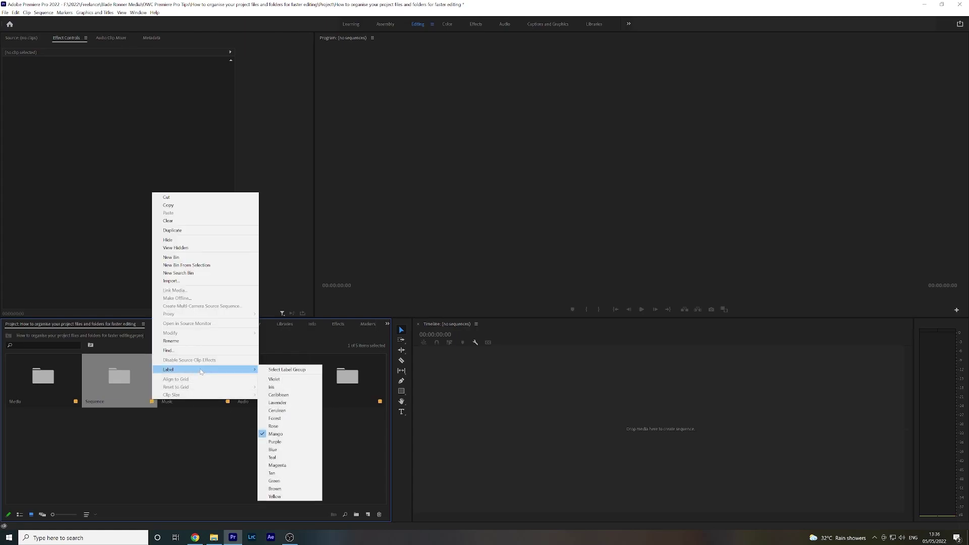
left_click(278, 394)
right_click(227, 403)
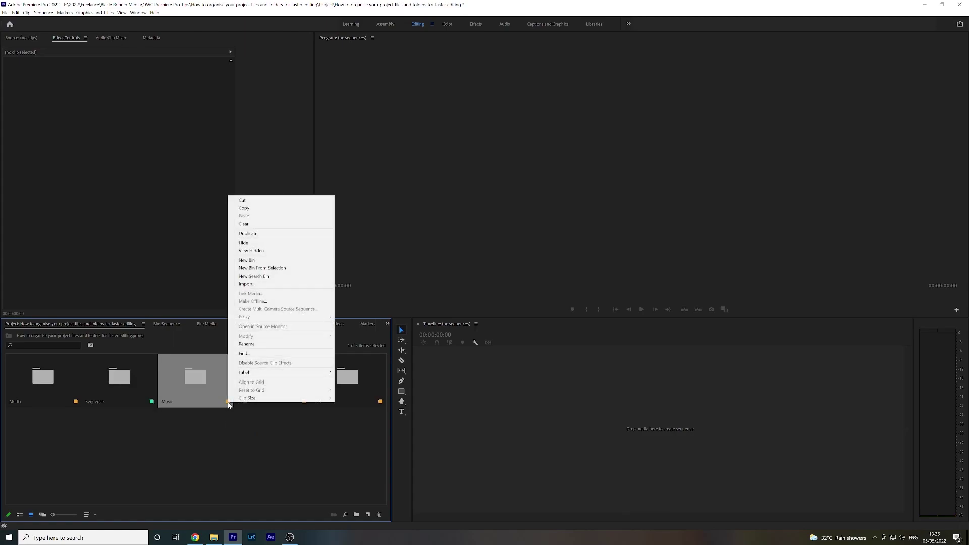
mouse_move(323, 372)
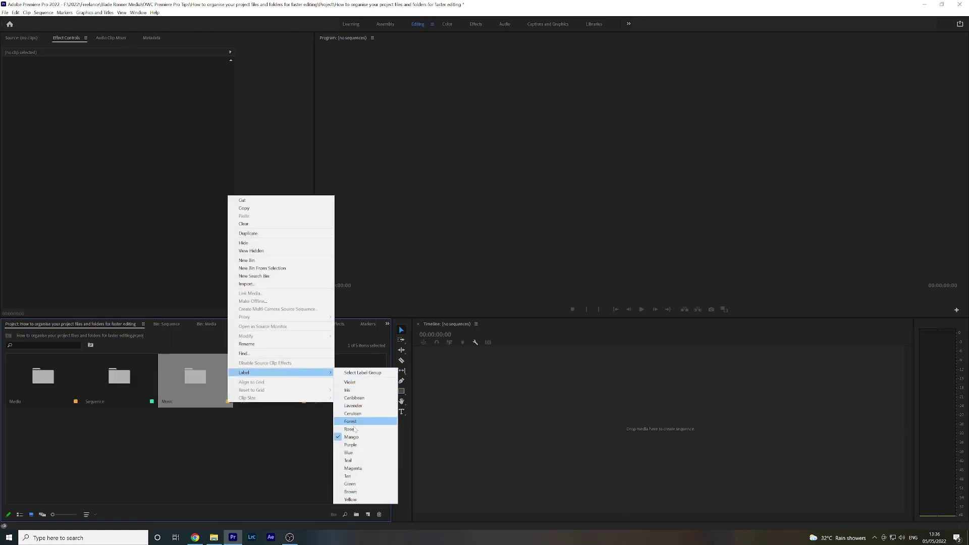
left_click(351, 445)
Label the Audio bin blue and the GFX bin brown
right_click(304, 401)
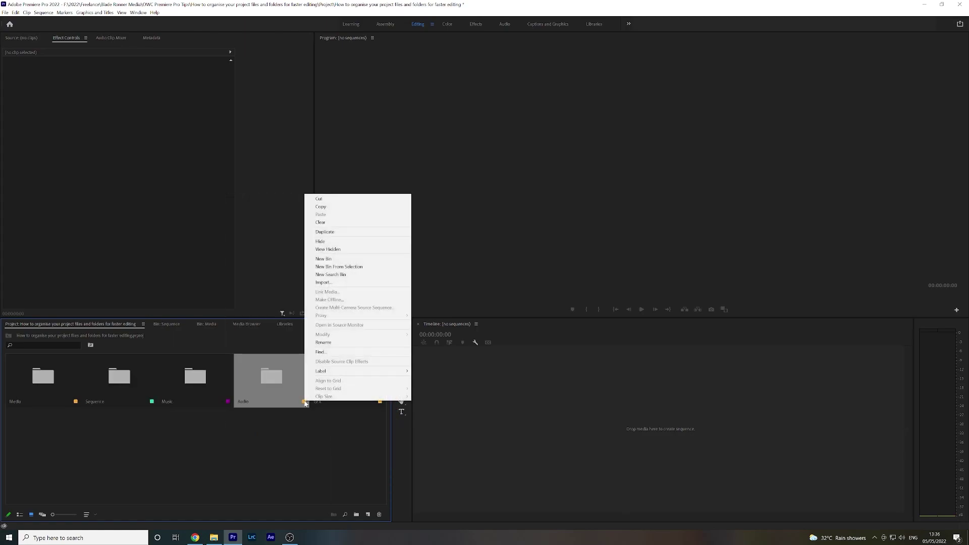
mouse_move(403, 375)
left_click(426, 450)
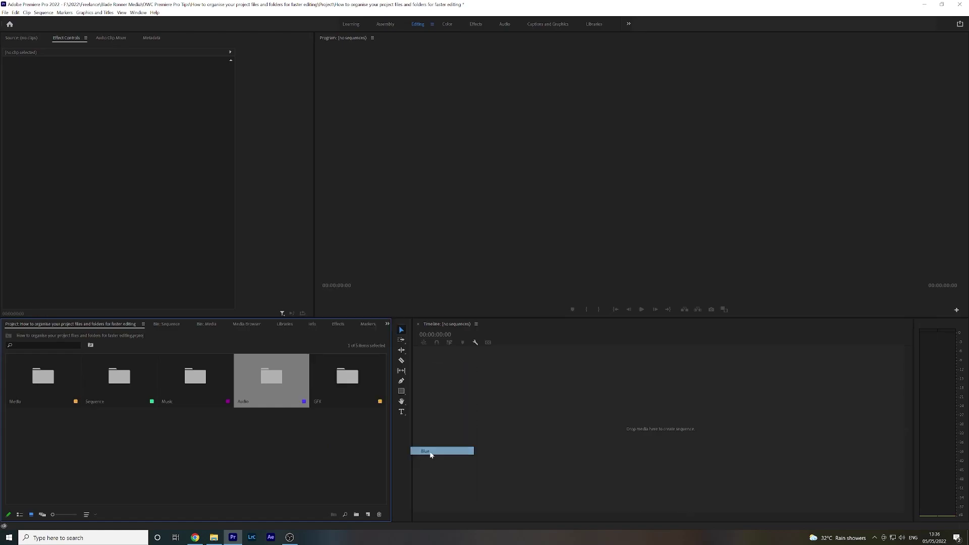
right_click(380, 402)
mouse_move(399, 370)
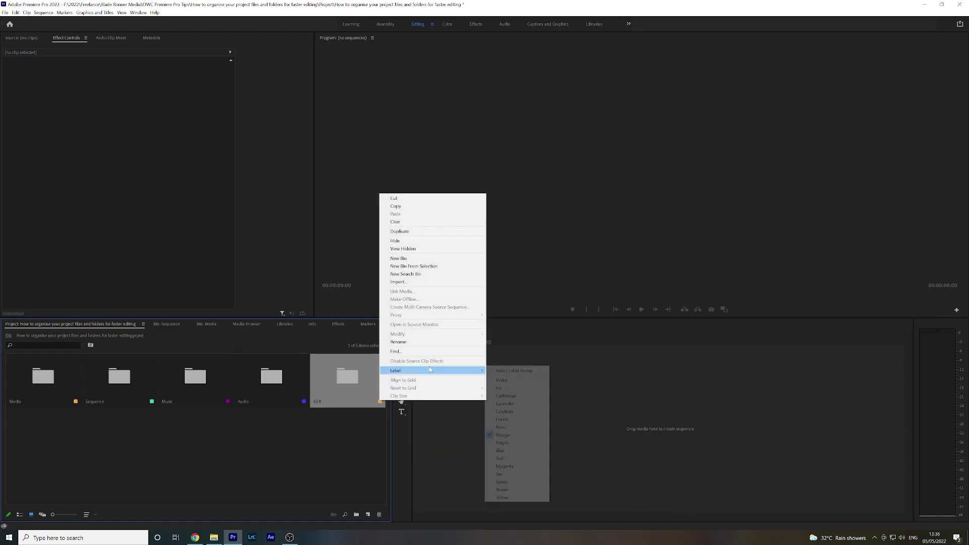
left_click(519, 489)
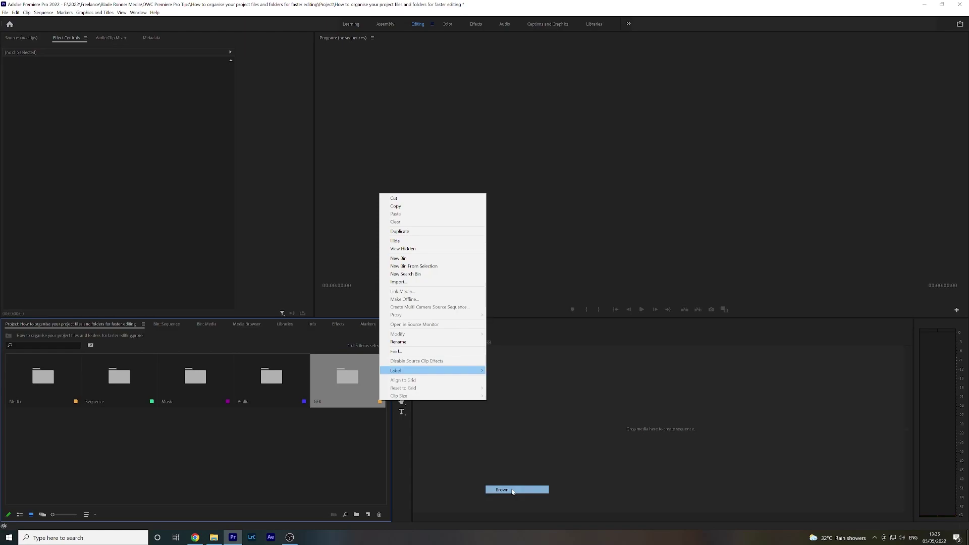
left_click(310, 434)
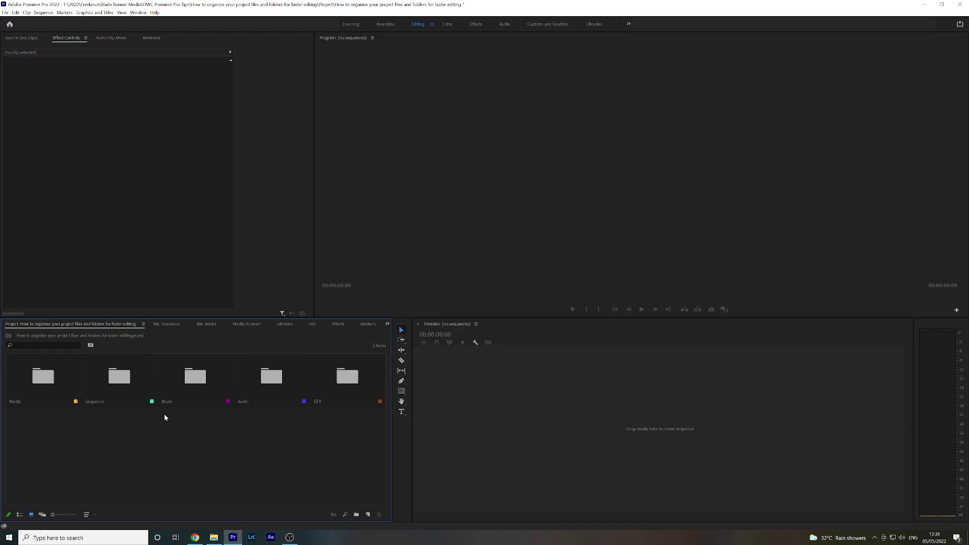
Open the Music and Audio bins to confirm both are empty, returning to the top level
double_click(212, 381)
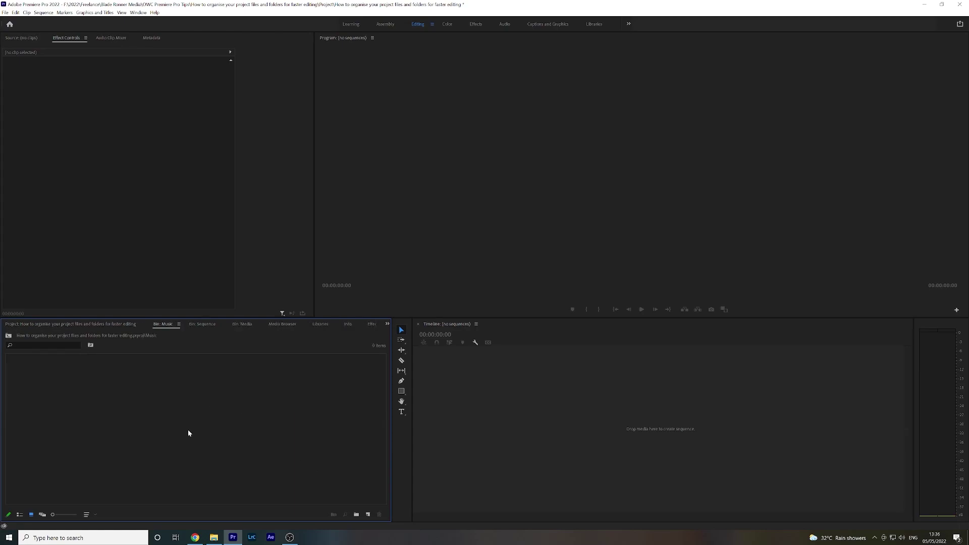
left_click(9, 336)
double_click(278, 387)
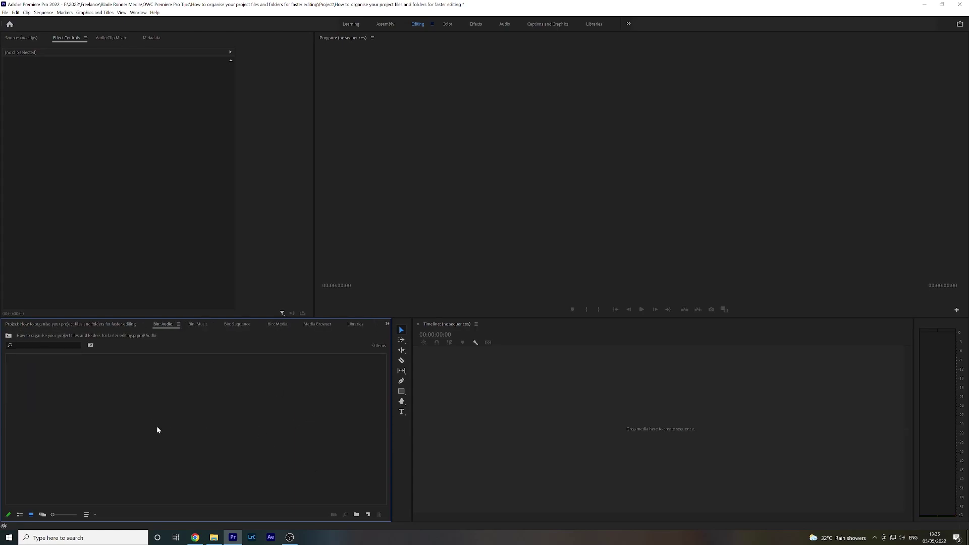
left_click(8, 336)
left_click(333, 457)
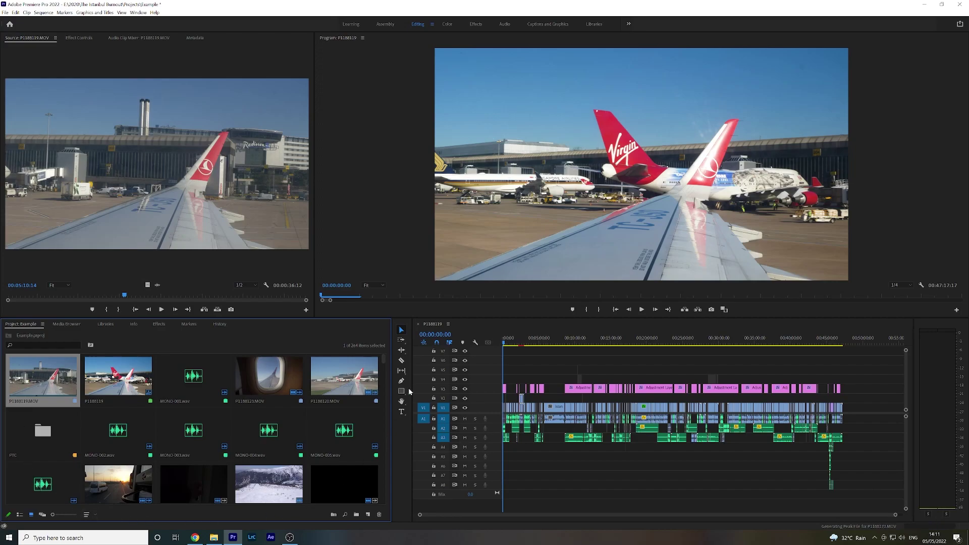
Scroll through the example project's loose clips and maximise the Project panel
left_click_drag(382, 360, 371, 424)
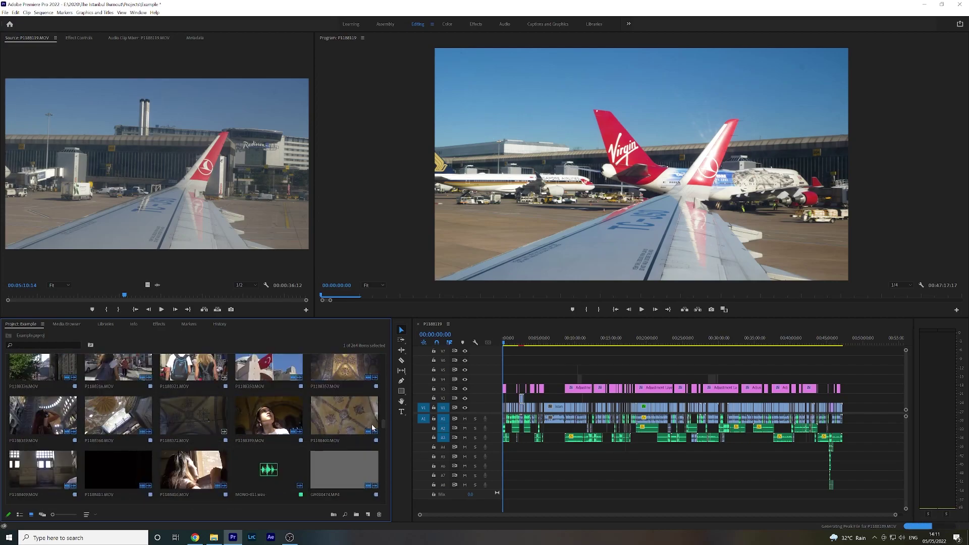
key("grave")
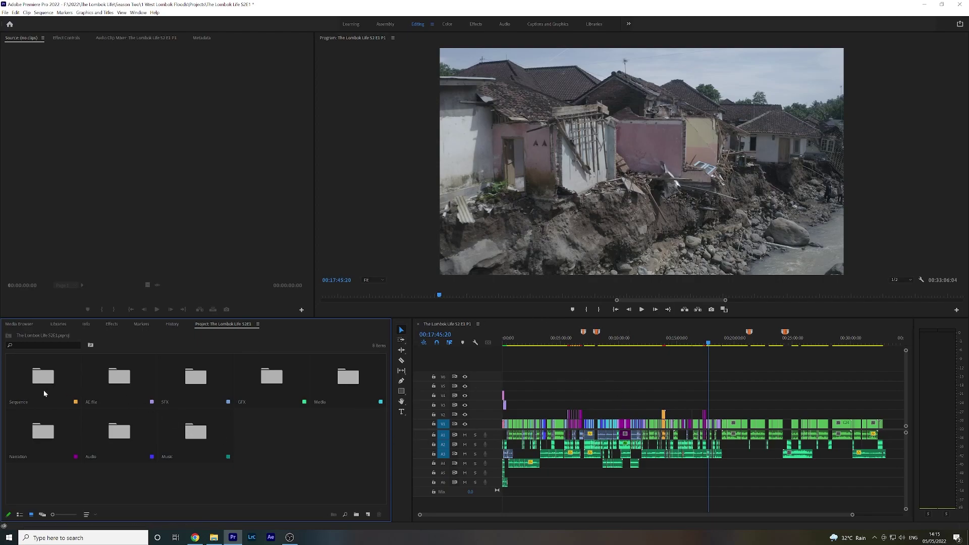
double_click(348, 377)
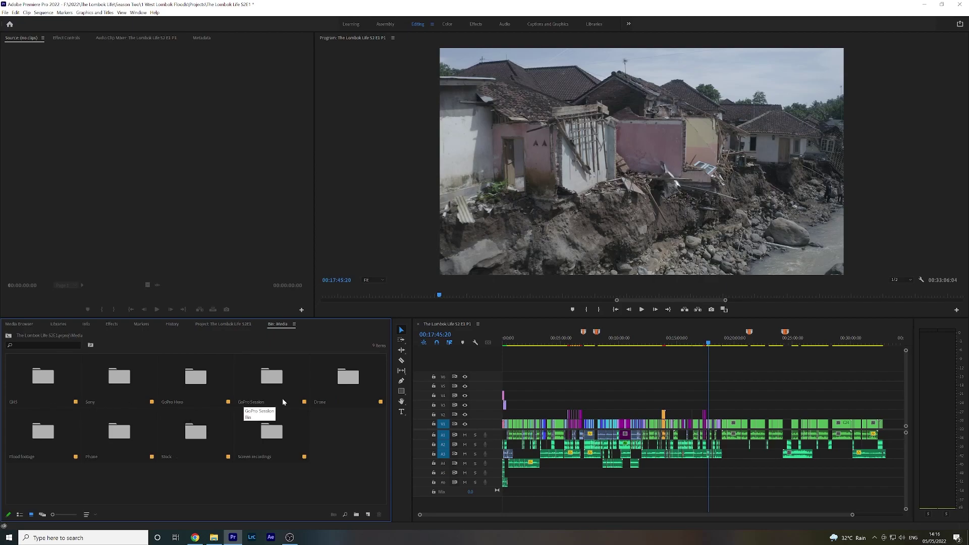
left_click(9, 337)
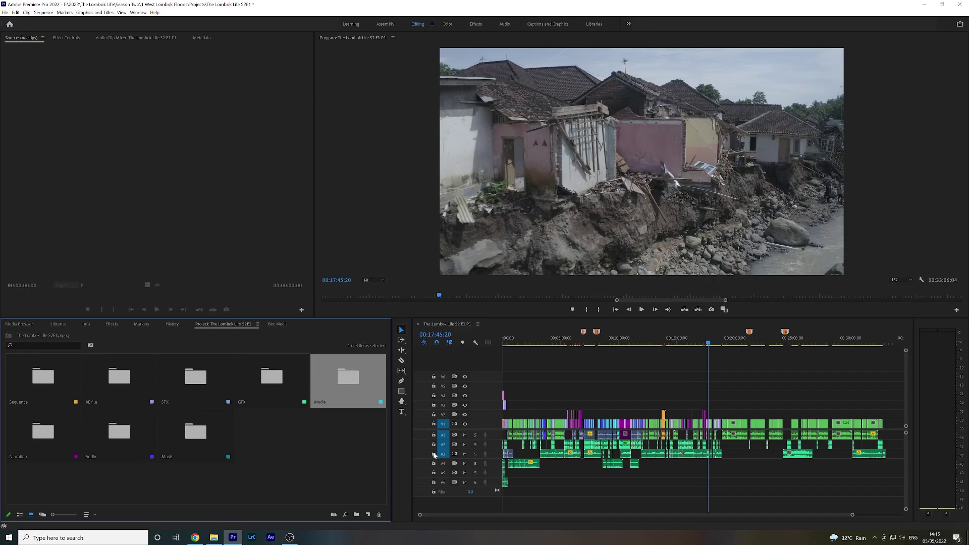